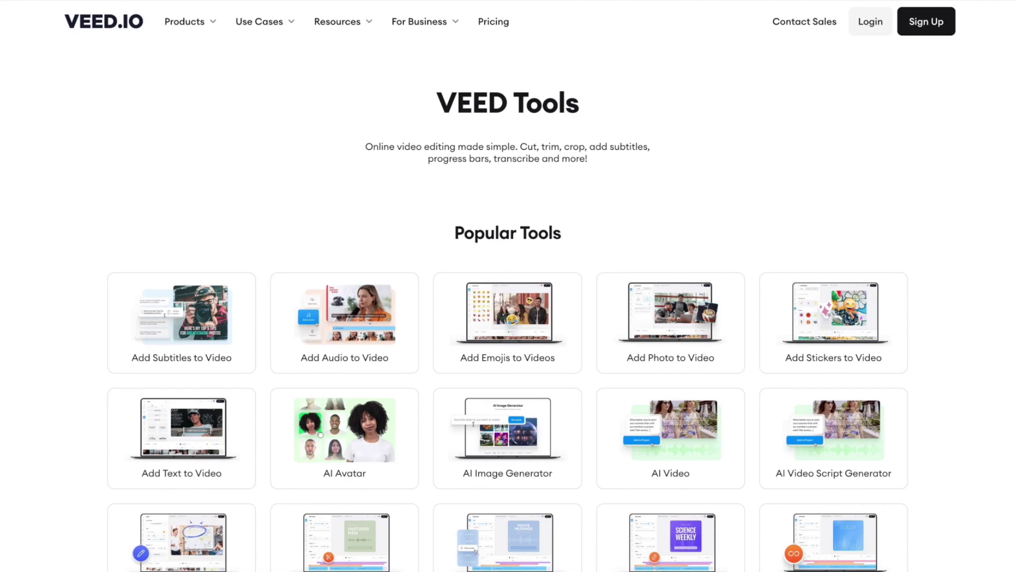
- Scroll down the tools grid to reach the Creator Video project
scroll(508, 327, down, 3)
scroll(508, 327, down, 3)
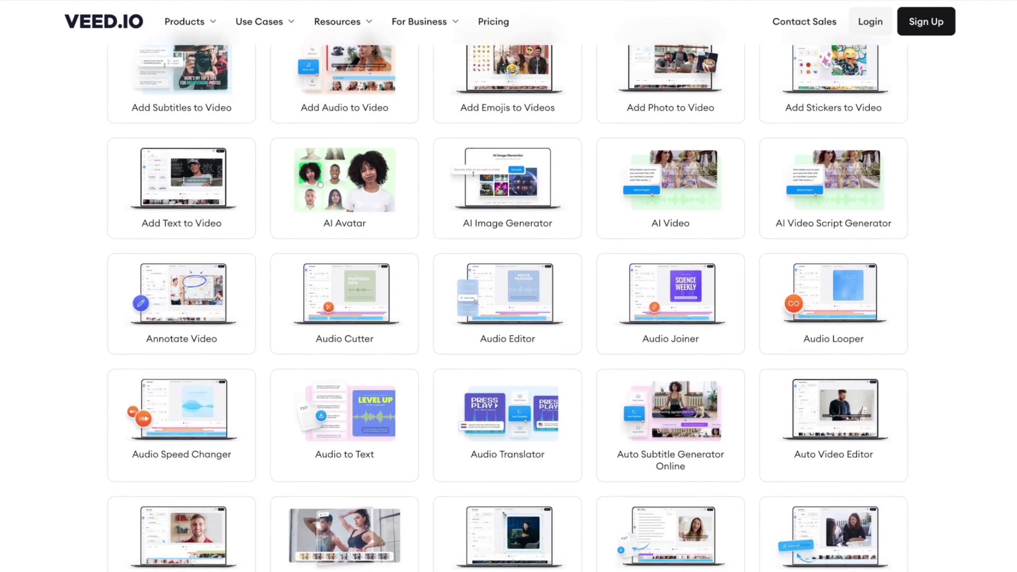
scroll(508, 328, down, 3)
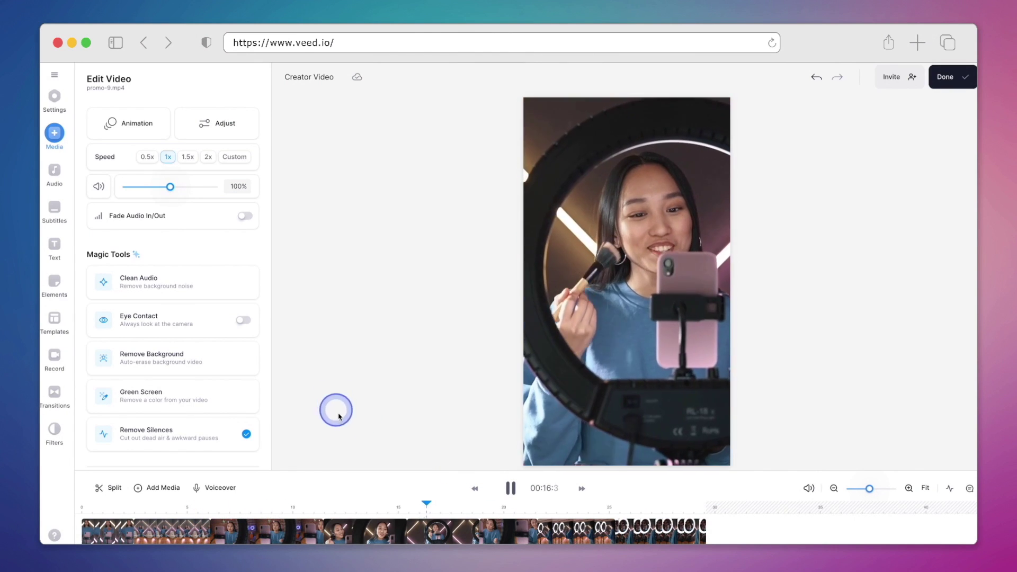
- Select the clip at 18 seconds, then the promo-2 clip, and switch on Eye Contact
click(513, 489)
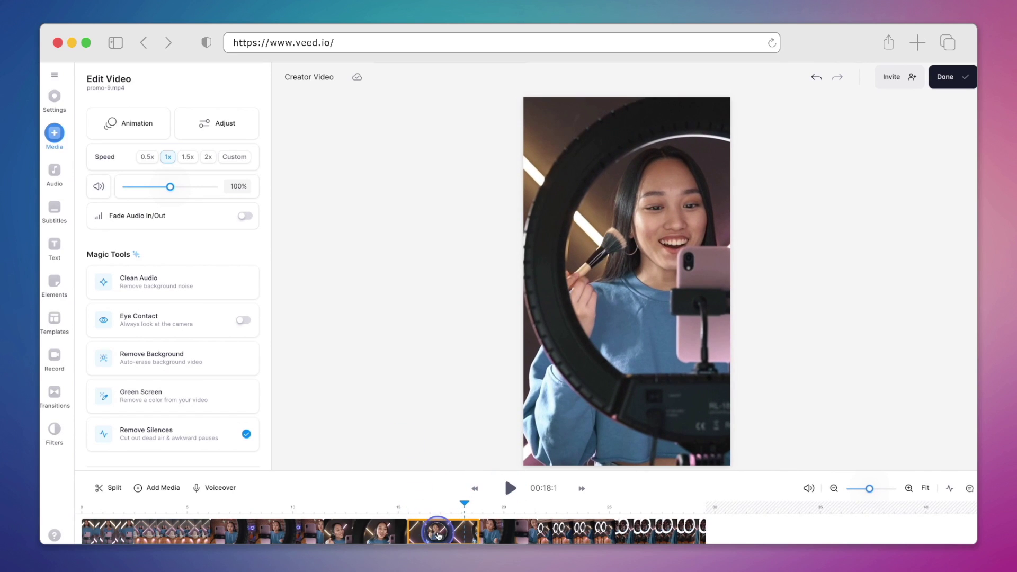
click(438, 532)
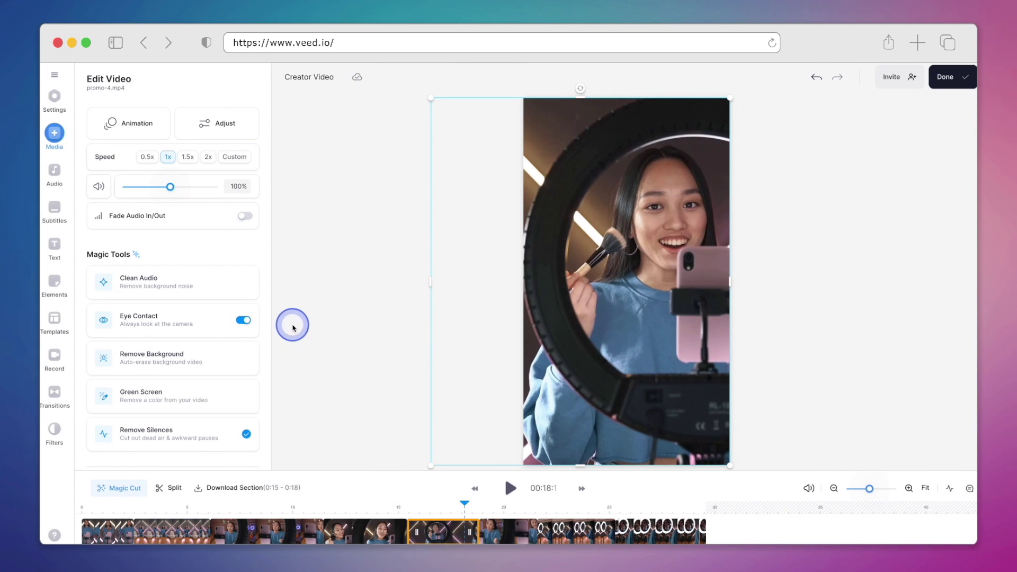
click(360, 507)
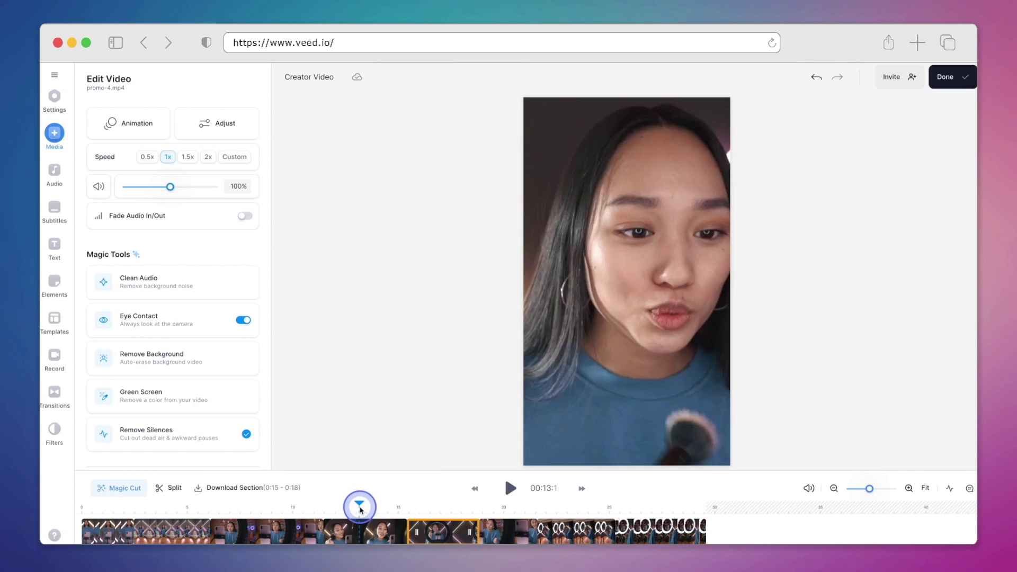
click(359, 532)
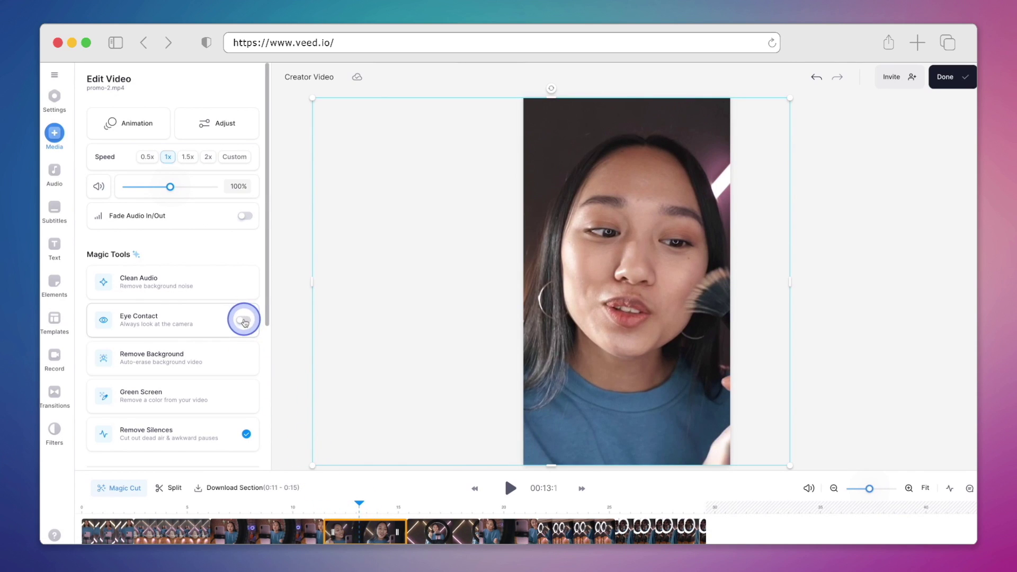
click(244, 321)
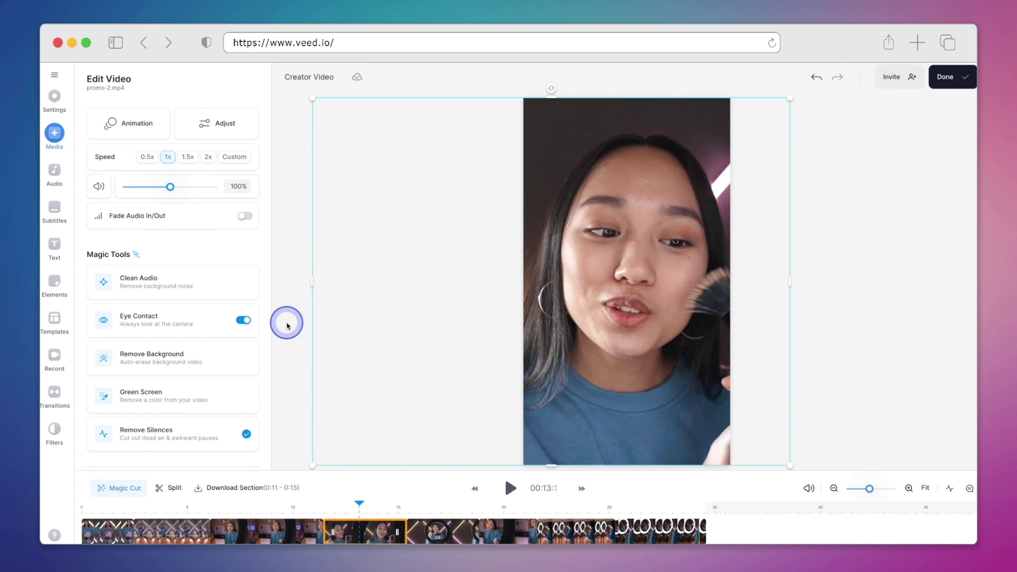
- Play back the corrected section to check the eye-contact result, then bring up the audio options
click(288, 326)
click(510, 488)
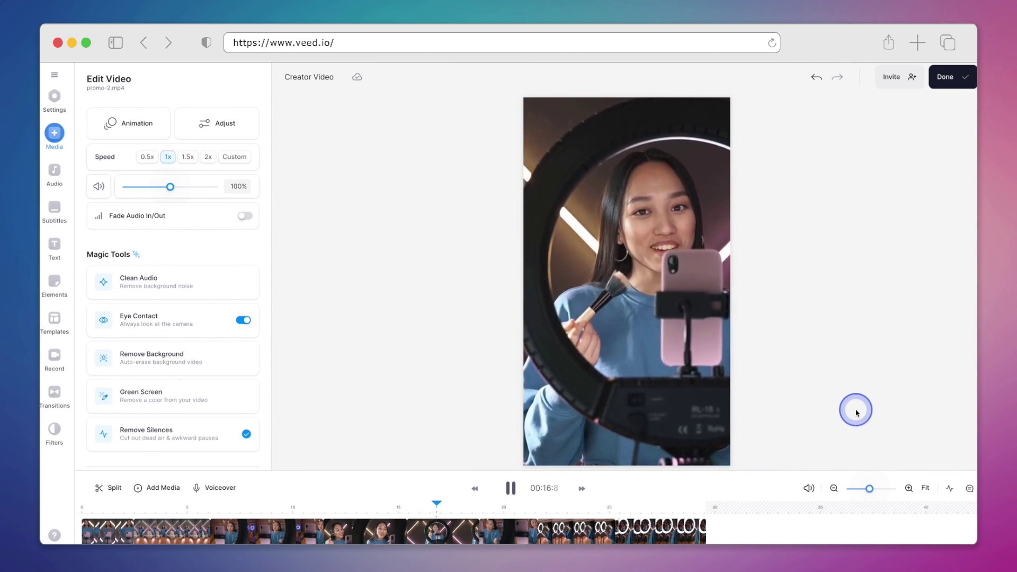
click(511, 488)
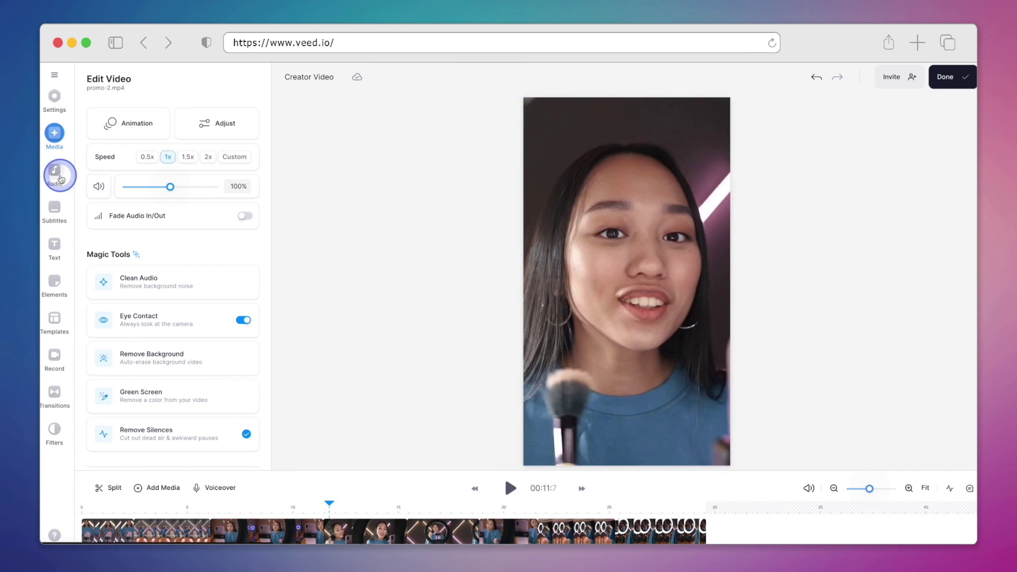
click(60, 178)
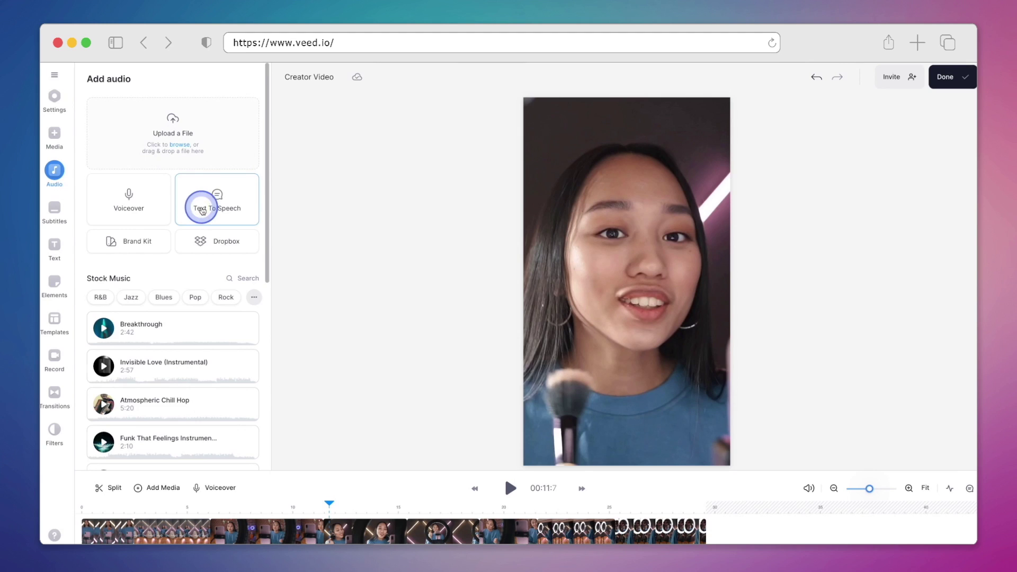
- Generate a Text To Speech voiceover in the English female Ashley voice at 1x
click(202, 210)
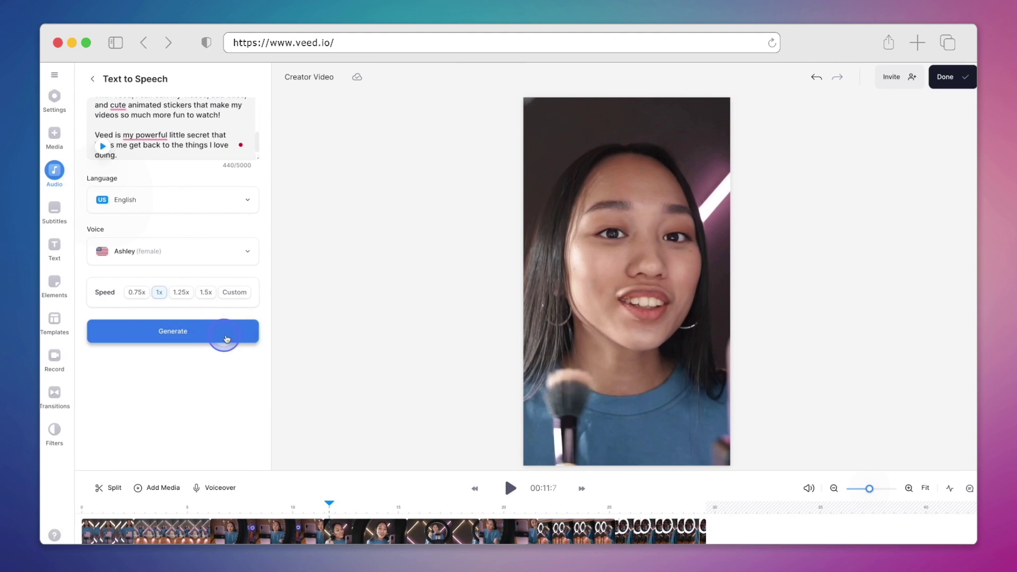
click(234, 339)
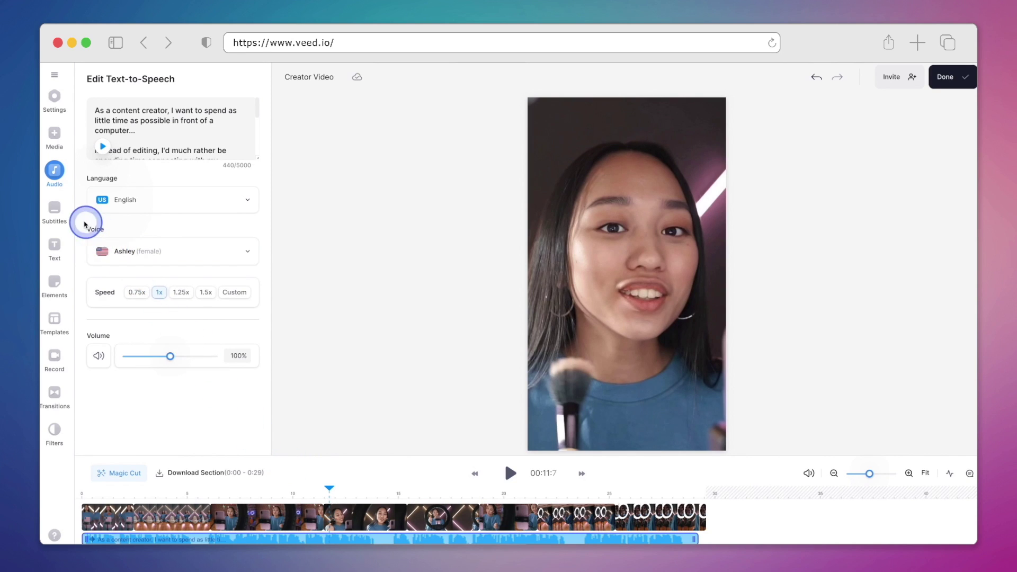
- Auto-transcribe subtitles and change the period after 'passionate about' to '!'
click(54, 222)
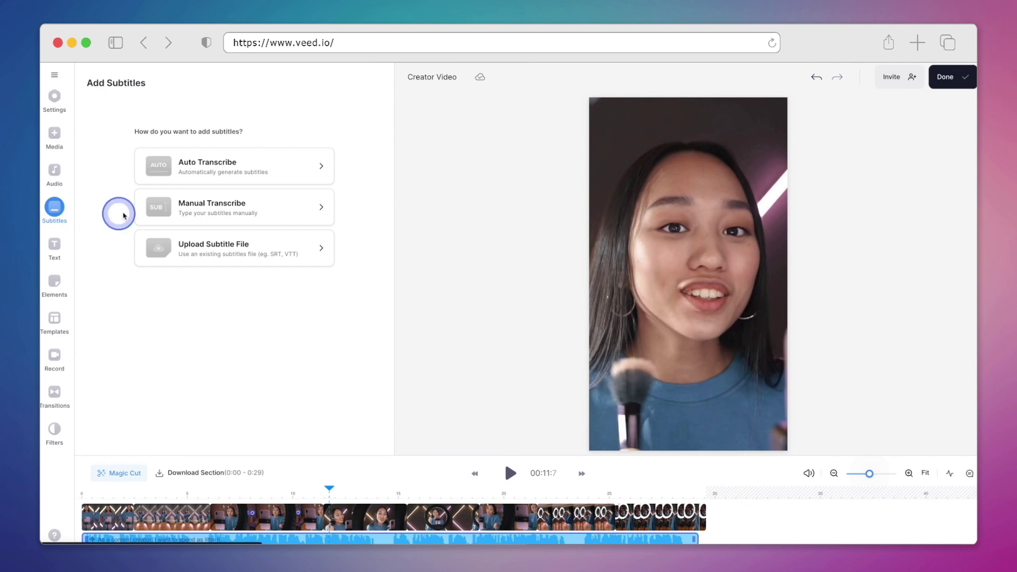
click(263, 167)
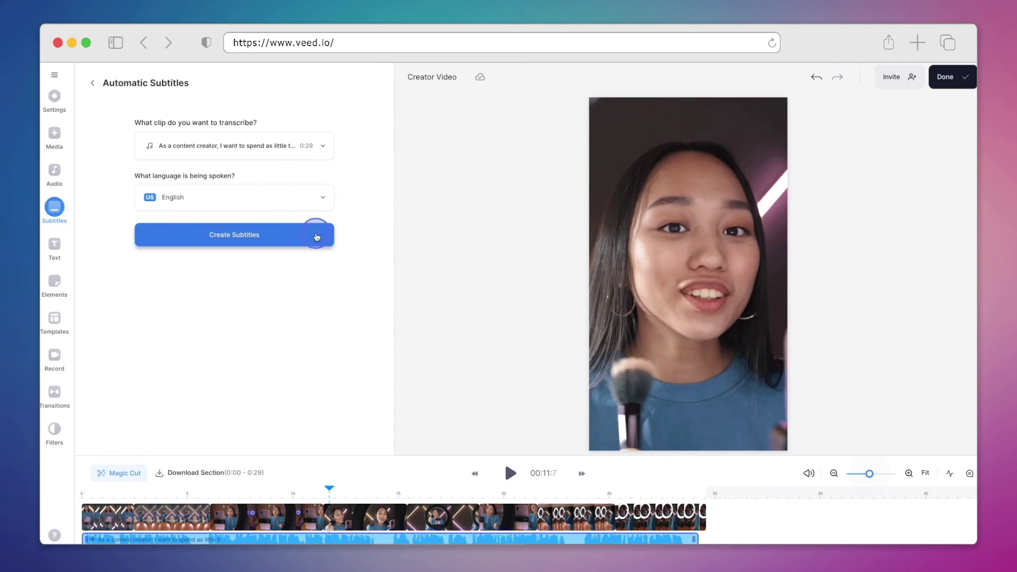
click(316, 235)
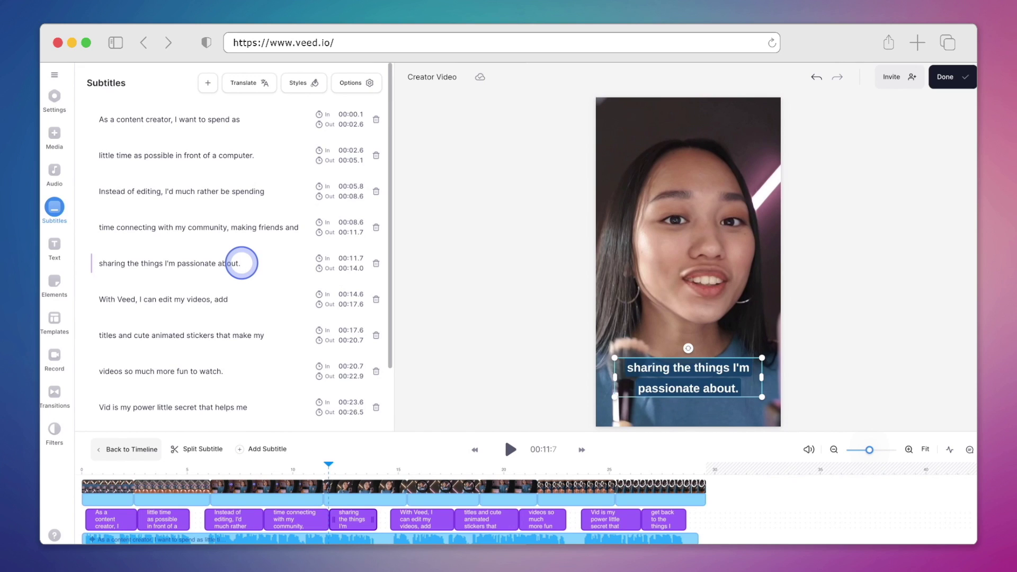
key(BackSpace)
text(!)
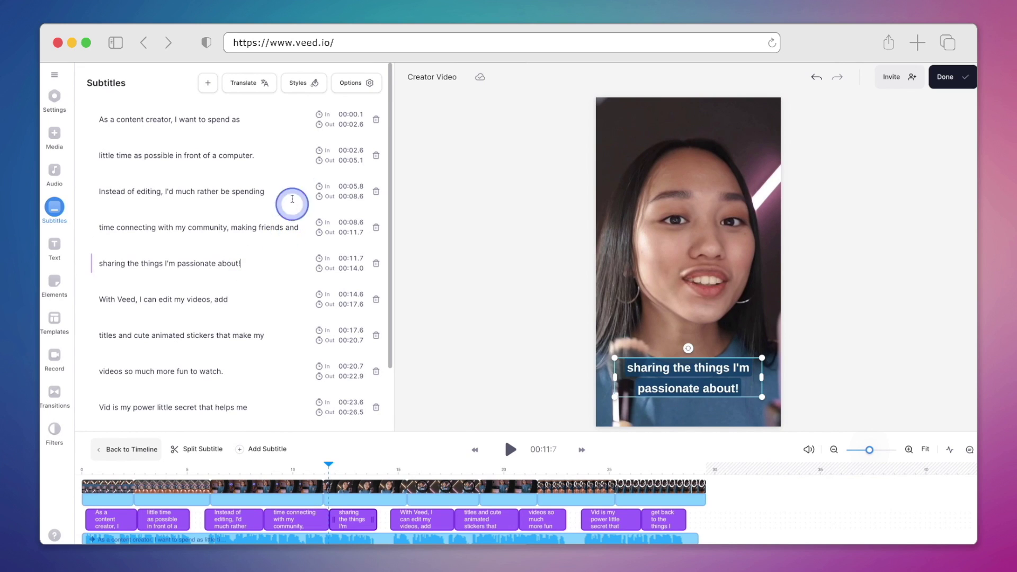
- Apply the Box Highlight subtitle style and preview it up to 17 seconds
click(304, 93)
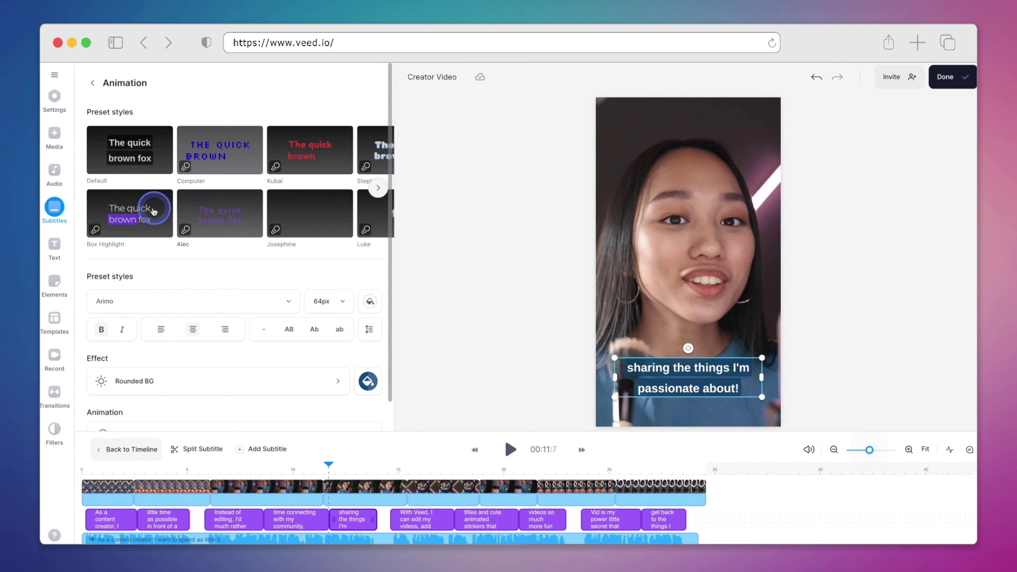
click(141, 212)
click(511, 451)
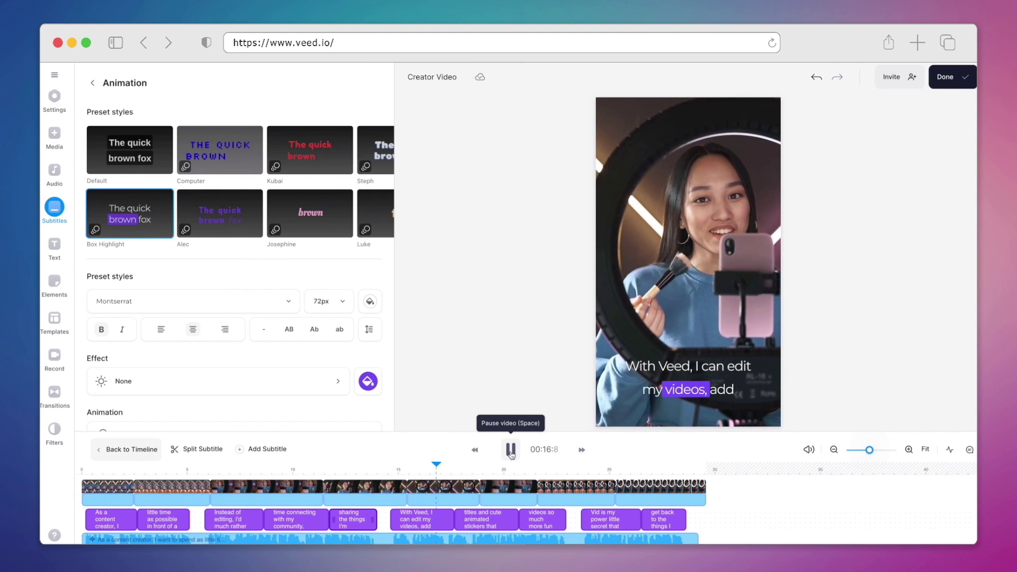
click(511, 450)
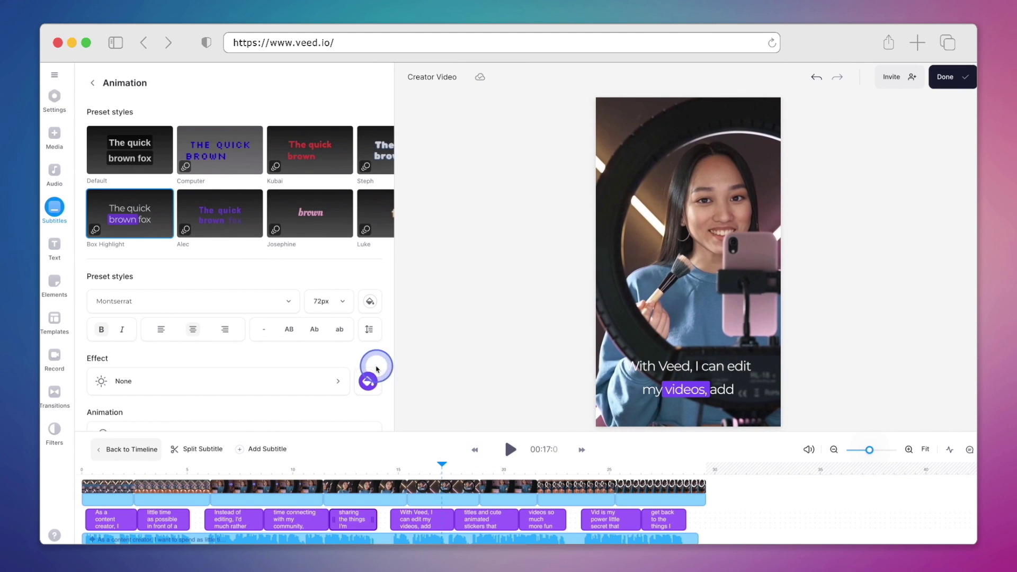
- Make the word highlight pink and the subtitle font Poppins, previewing at 00:12.7
click(368, 382)
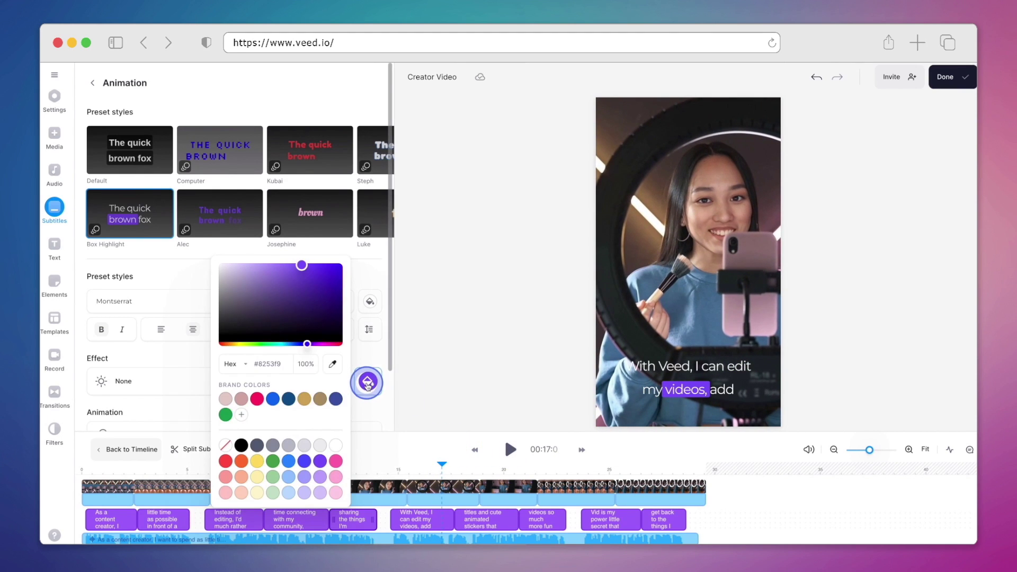
click(257, 399)
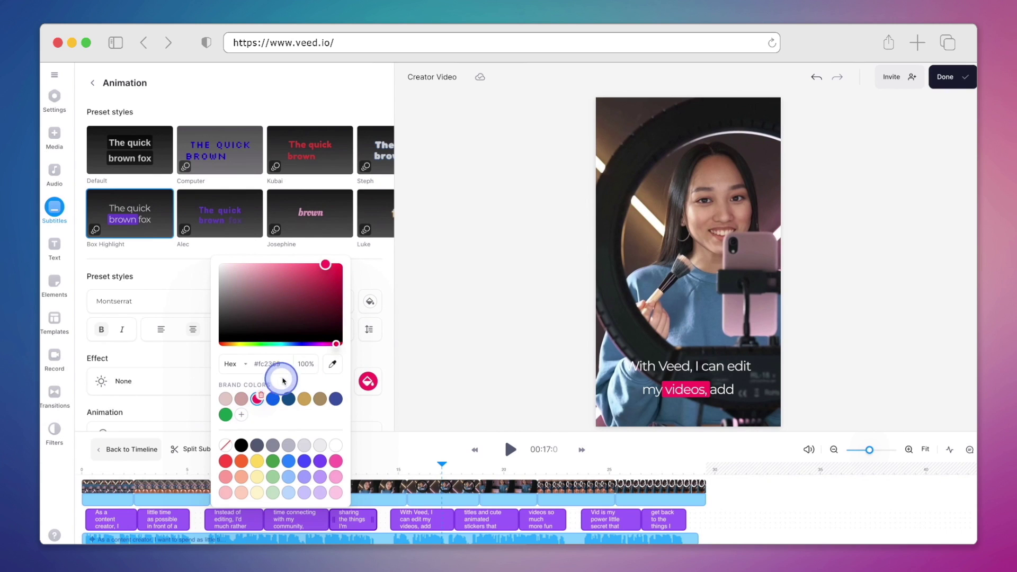
click(318, 396)
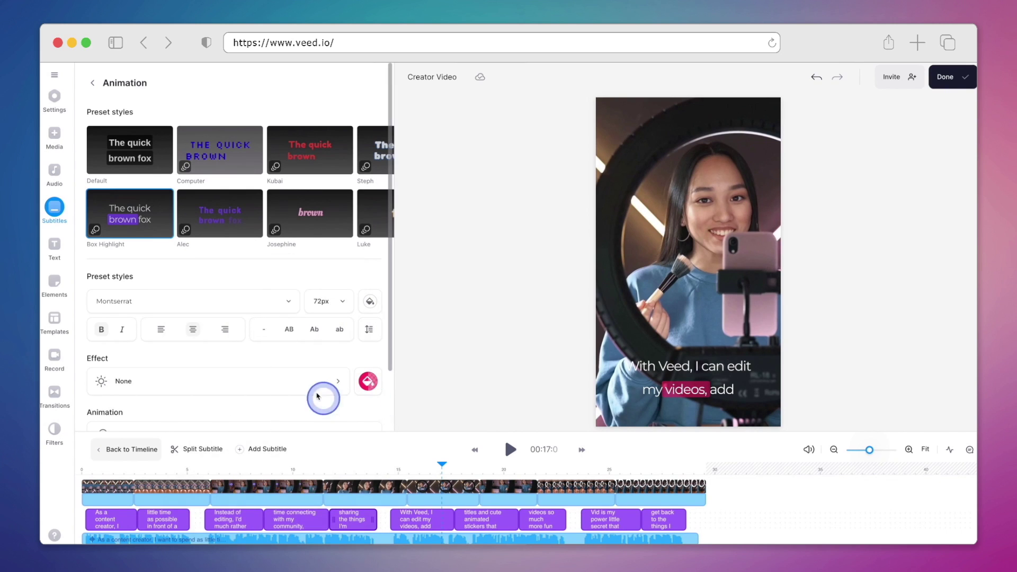
click(285, 302)
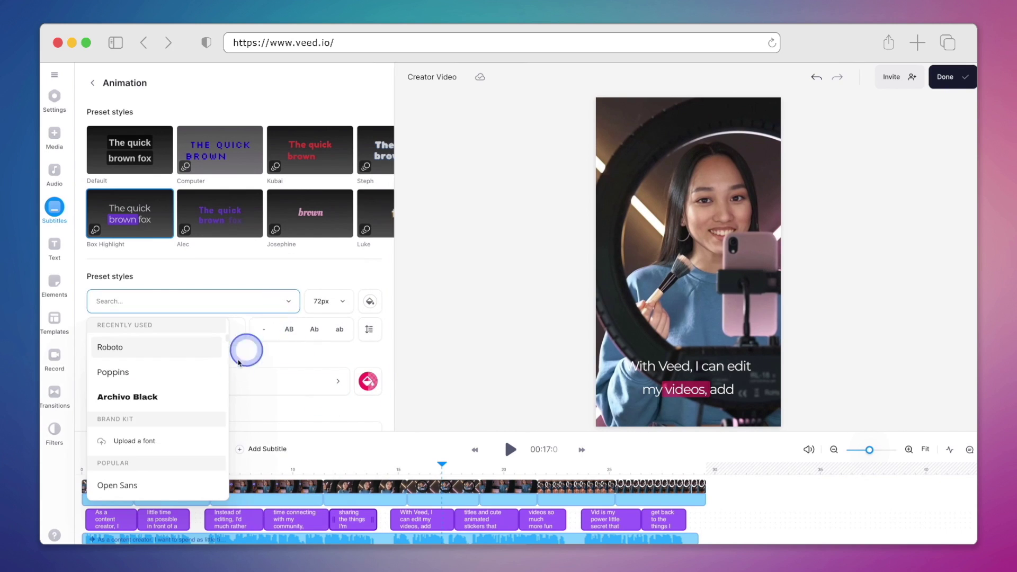
click(127, 372)
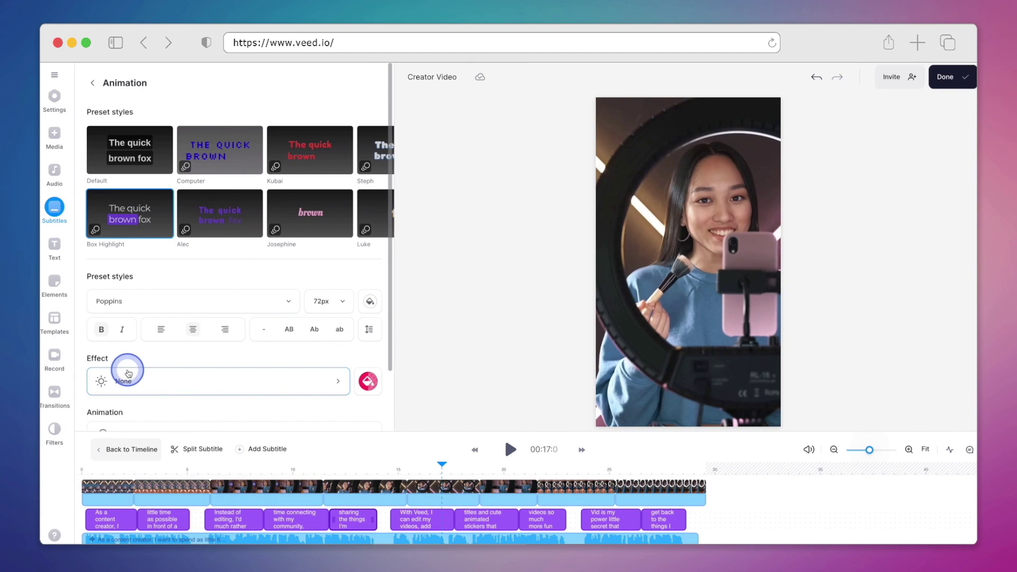
click(350, 469)
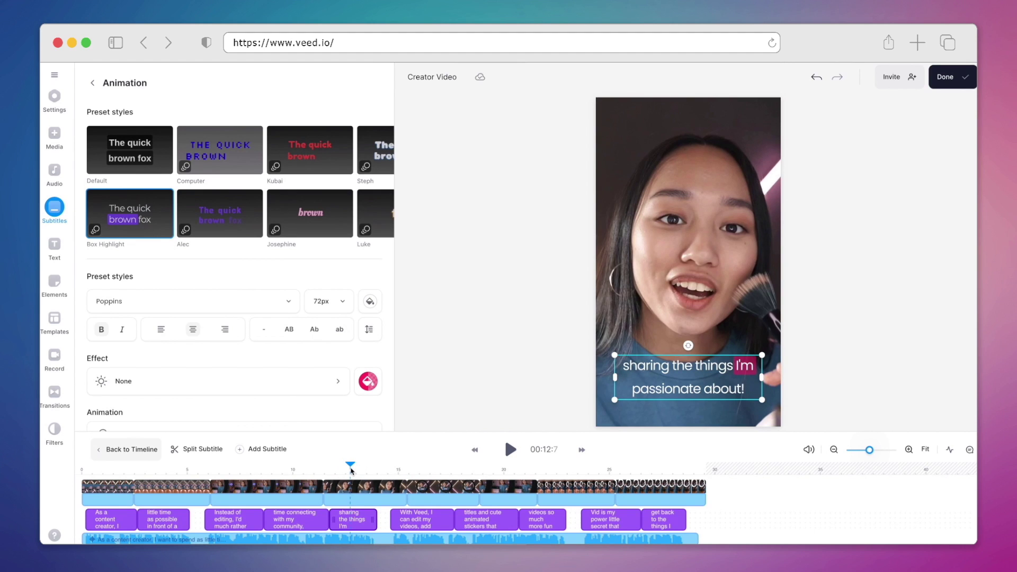
- Add the red line progress bar, stretch it along the bottom edge, and colour it pink-red
click(55, 282)
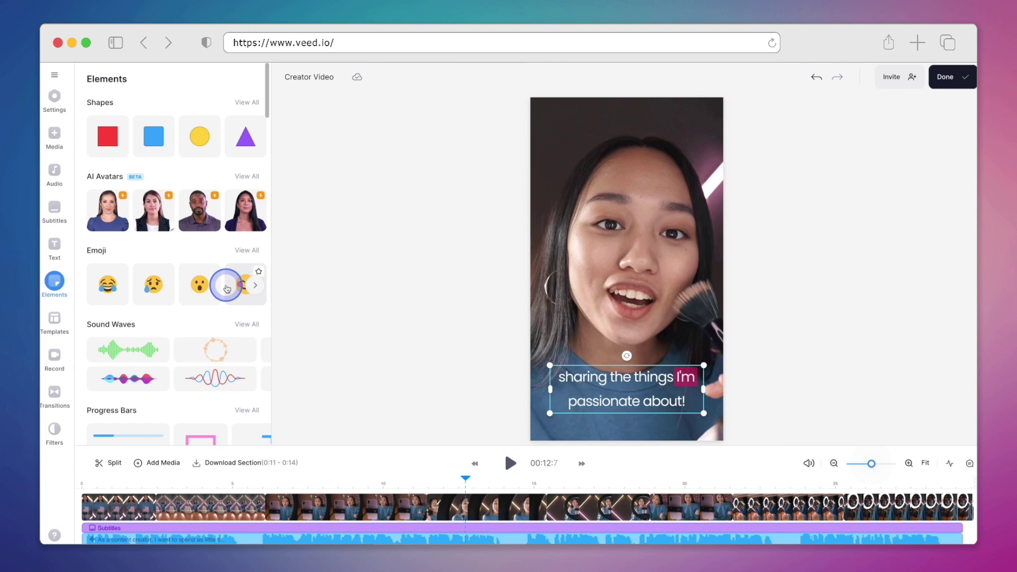
scroll(227, 289, down, 4)
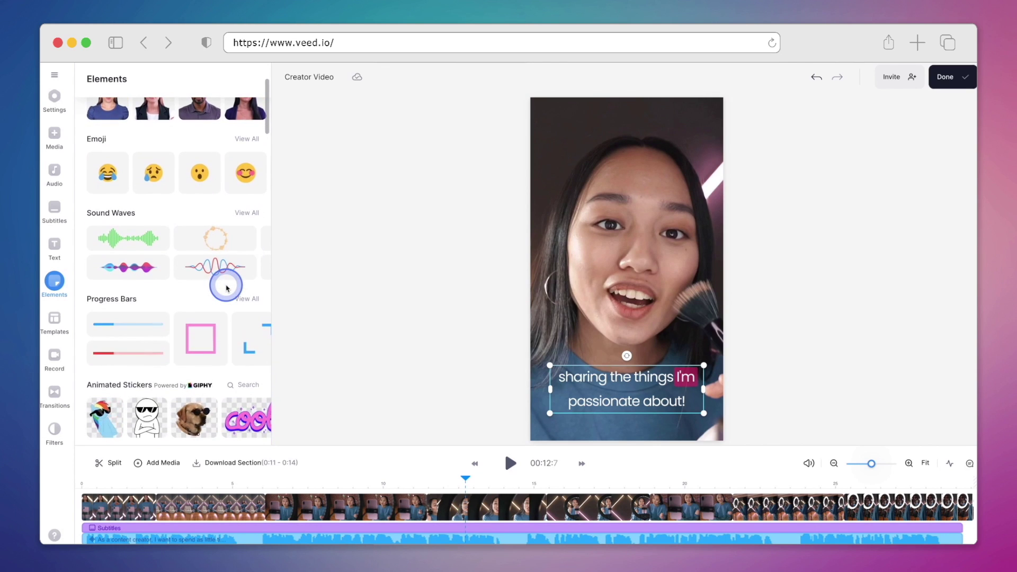
scroll(227, 286, down, 3)
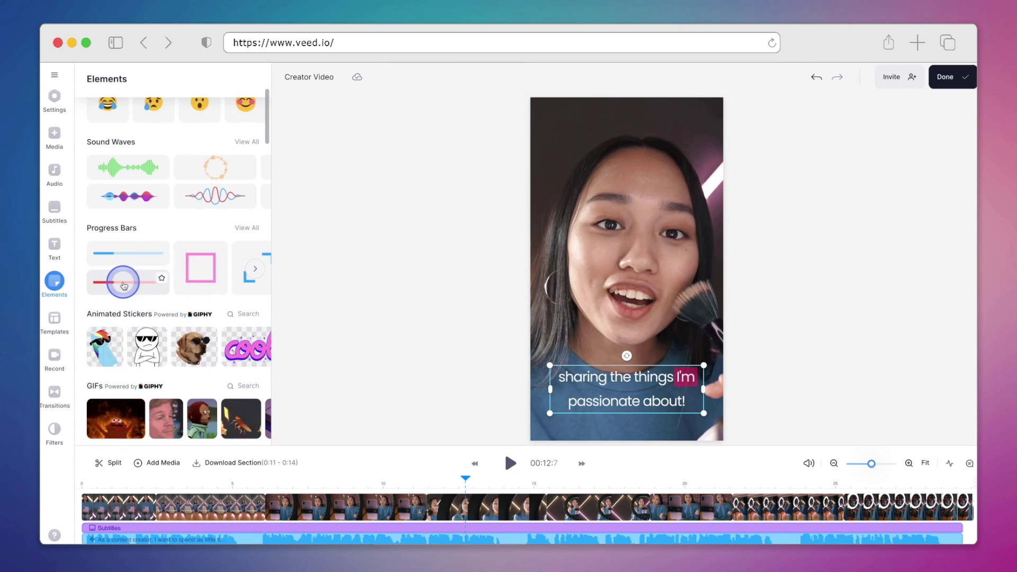
click(123, 286)
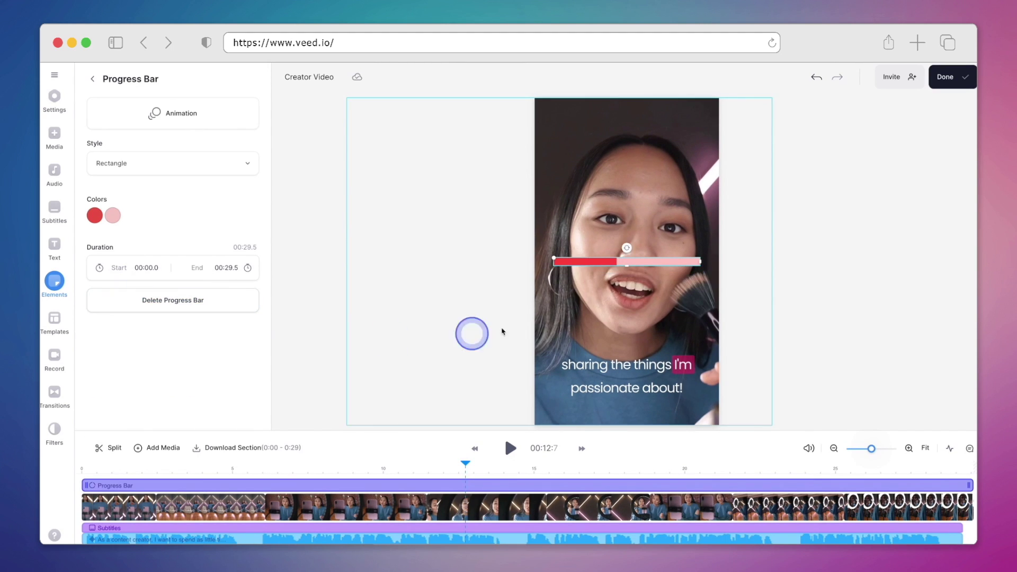
drag(603, 263, 535, 421)
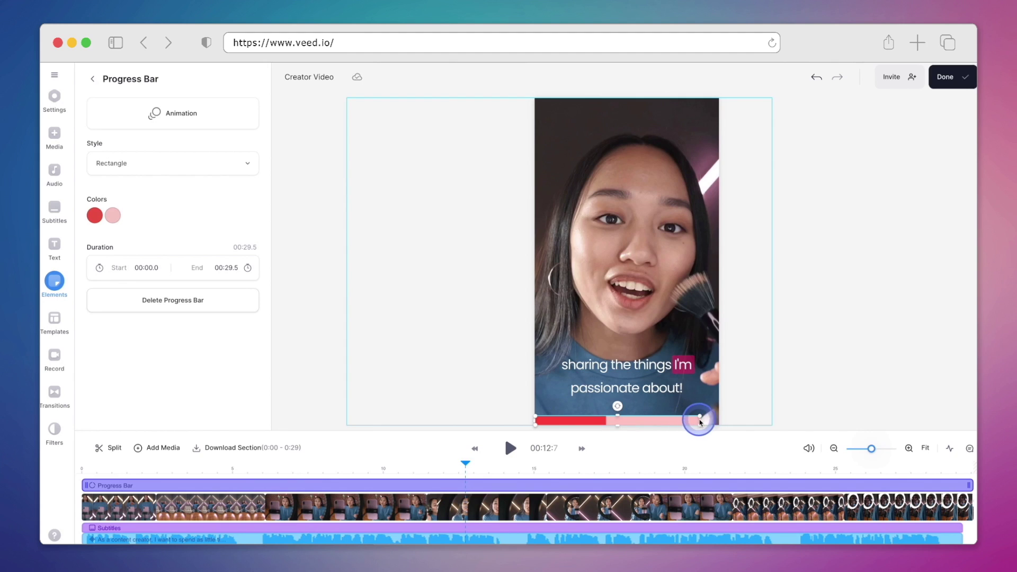
drag(700, 422, 717, 420)
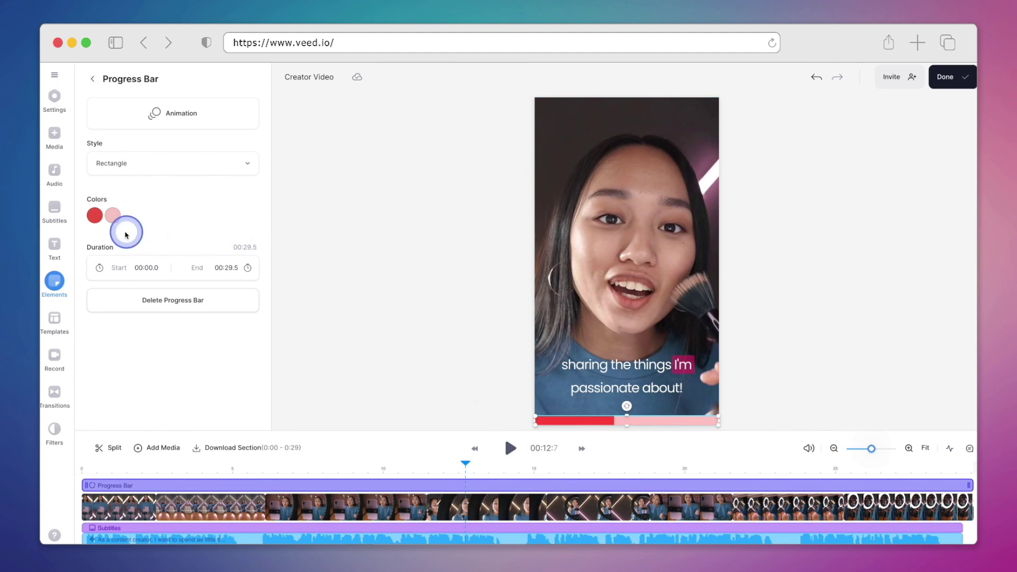
click(96, 216)
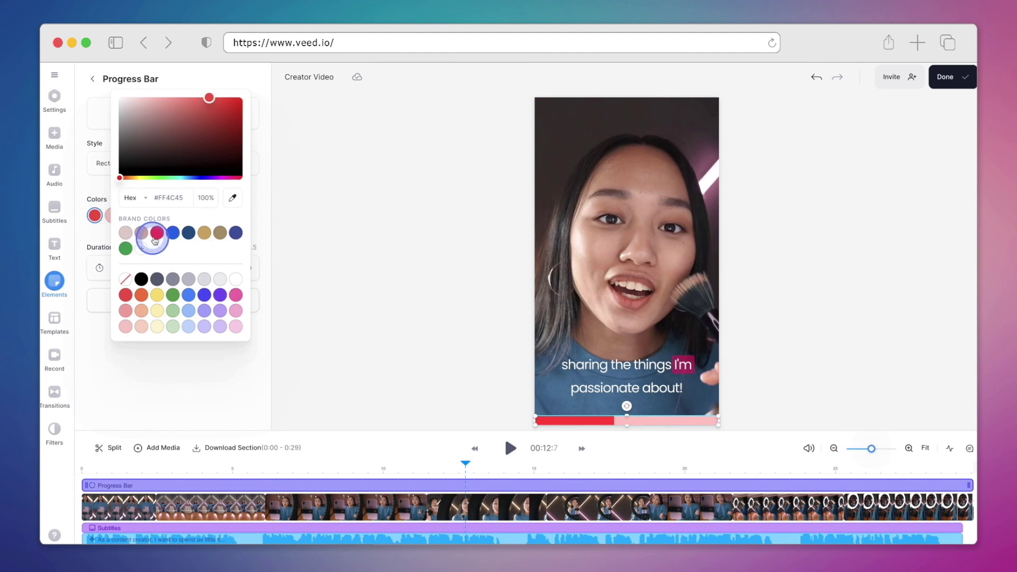
click(157, 234)
- Add the 'hearts' animated sticker, move it to the top, and tilt it counter-clockwise
click(56, 283)
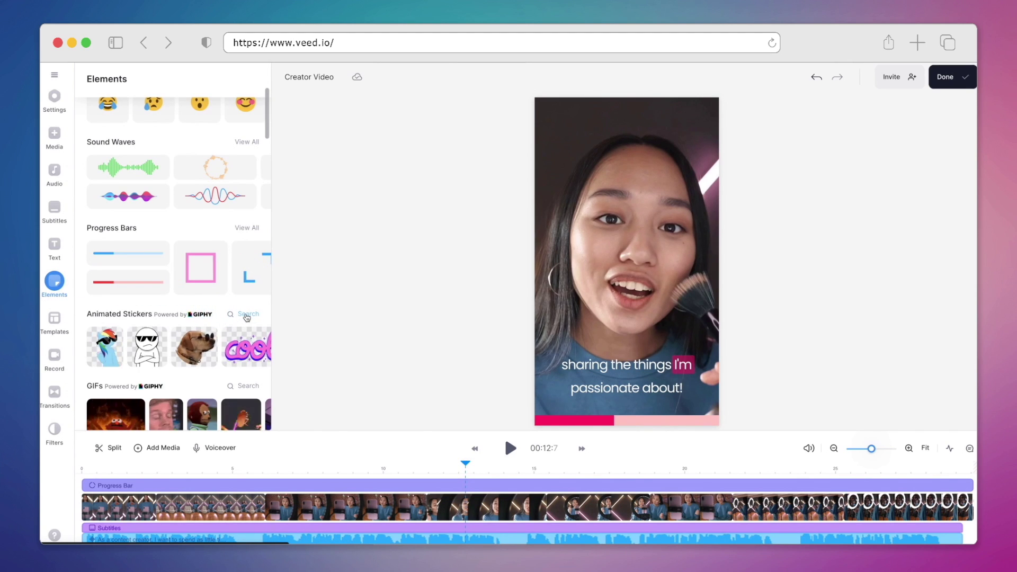
click(247, 315)
text(hearts)
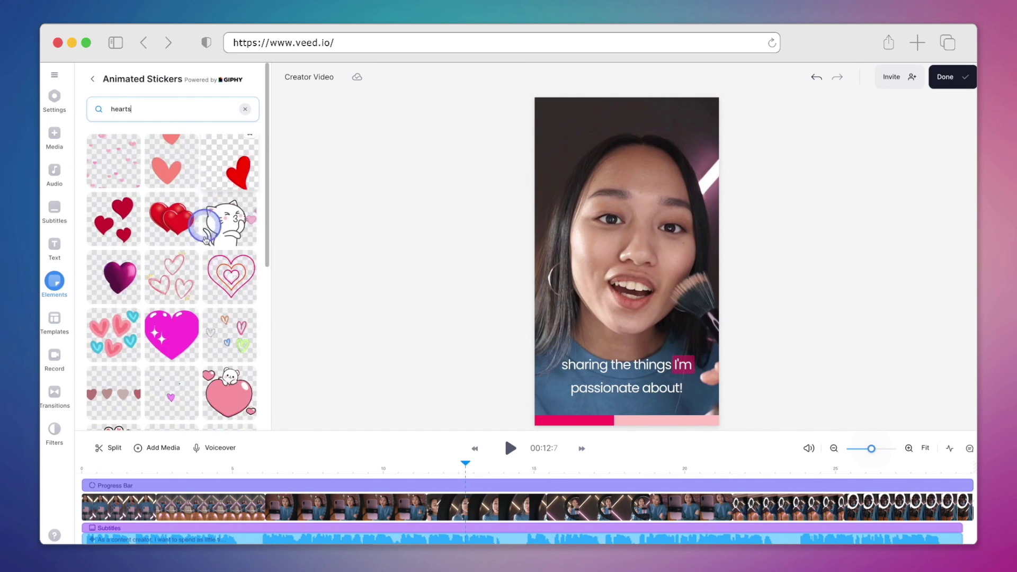
click(157, 347)
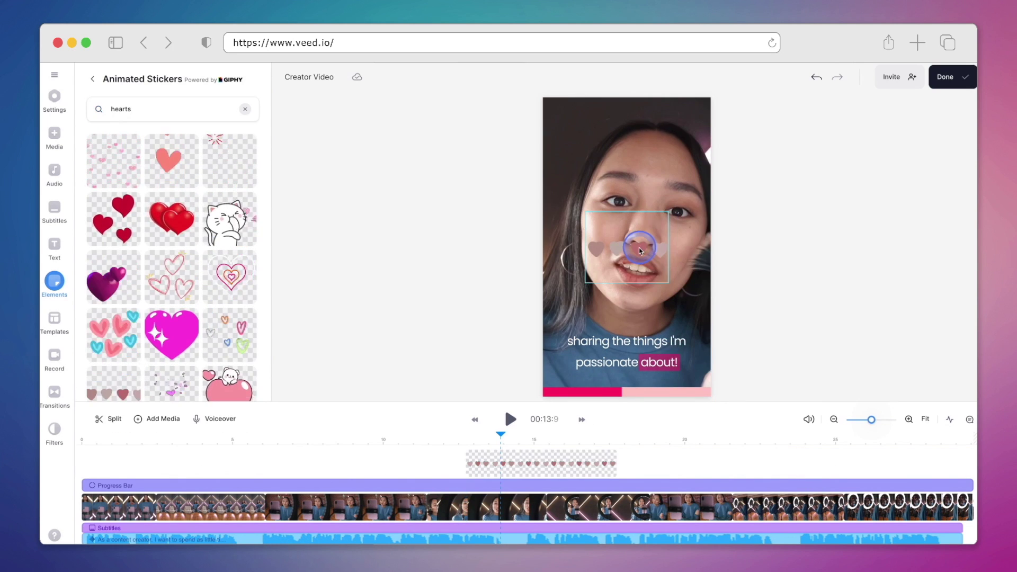
click(651, 137)
drag(651, 137, 617, 119)
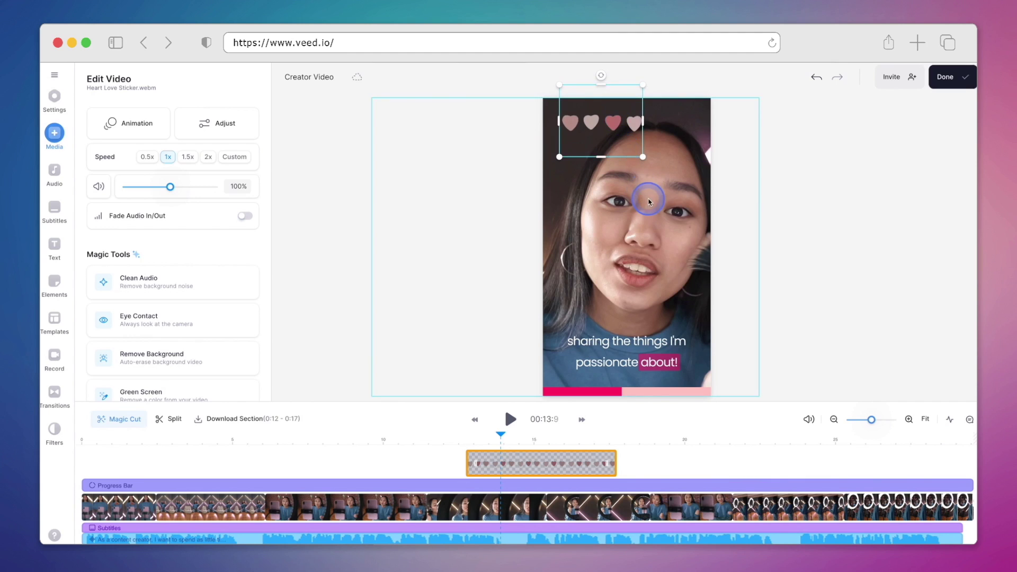
drag(602, 77, 583, 81)
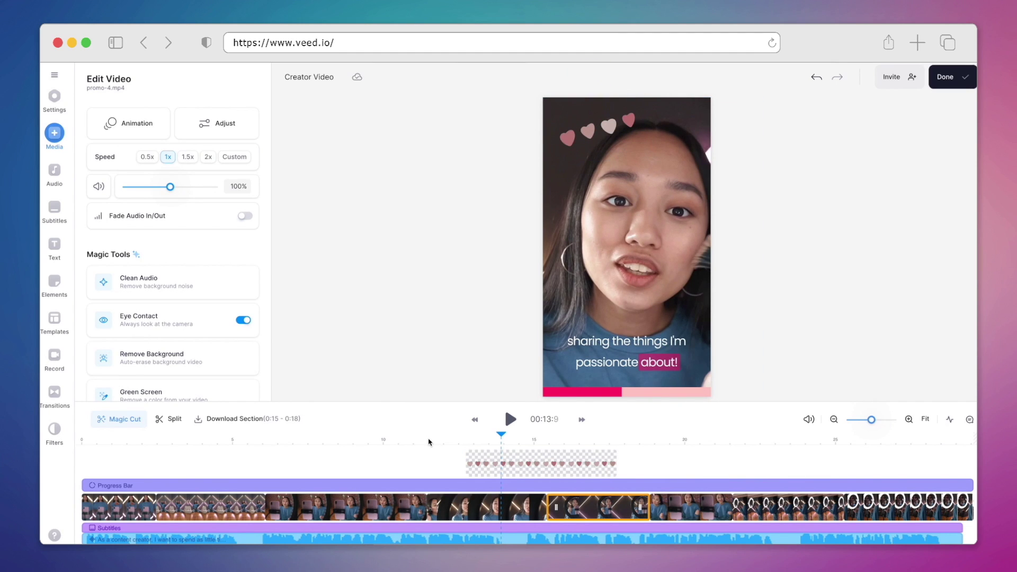
- Rewind the playhead to 0 and add the Synthwave track from the Pop stock music genre
click(84, 437)
drag(83, 438, 77, 438)
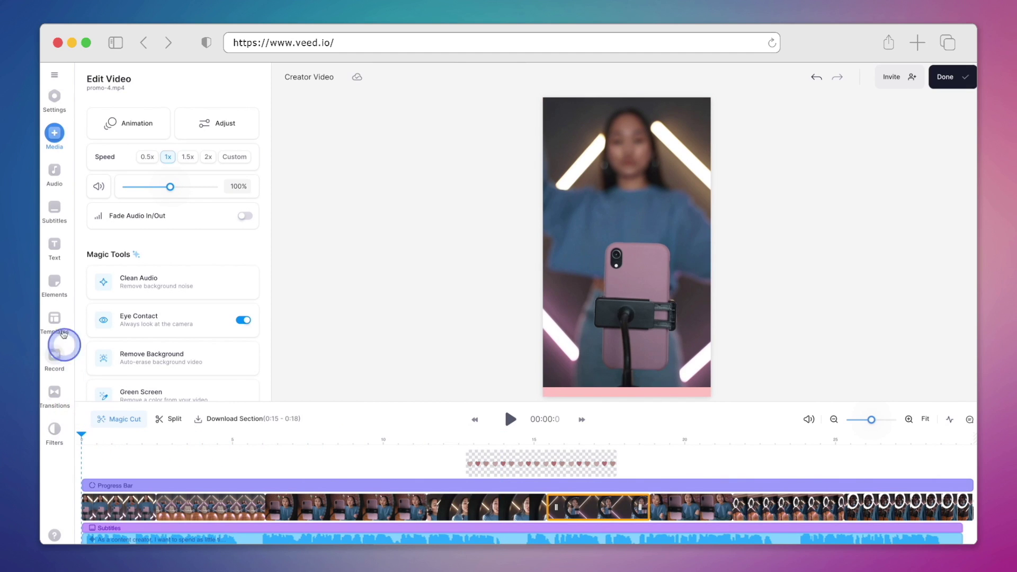
click(54, 173)
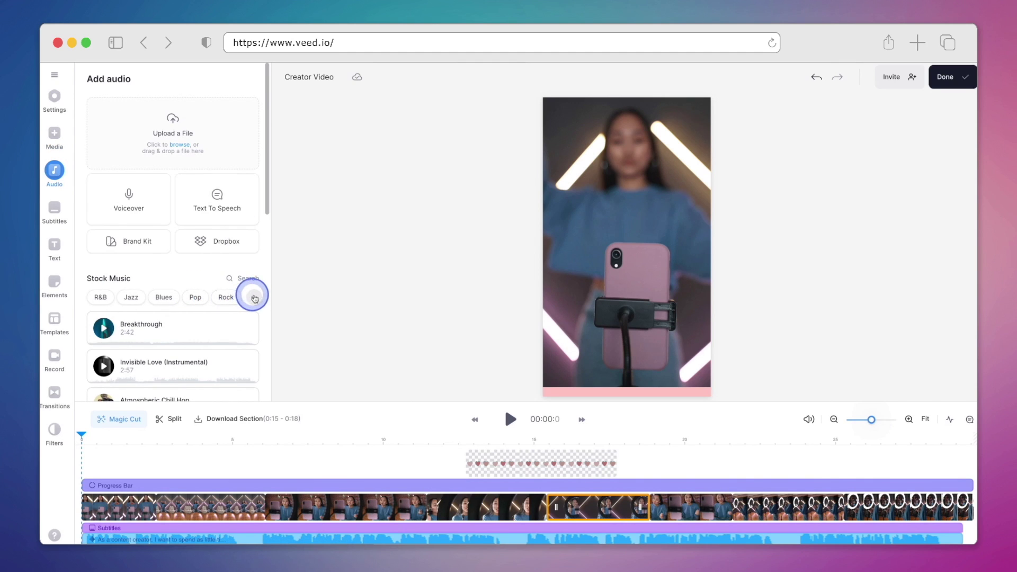
click(254, 298)
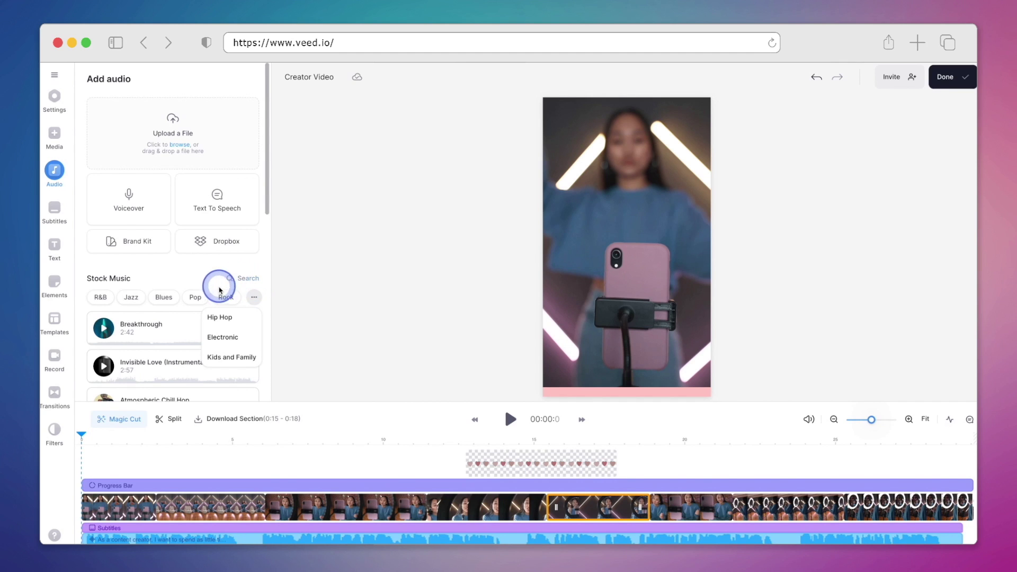
click(194, 298)
mouse_move(107, 121)
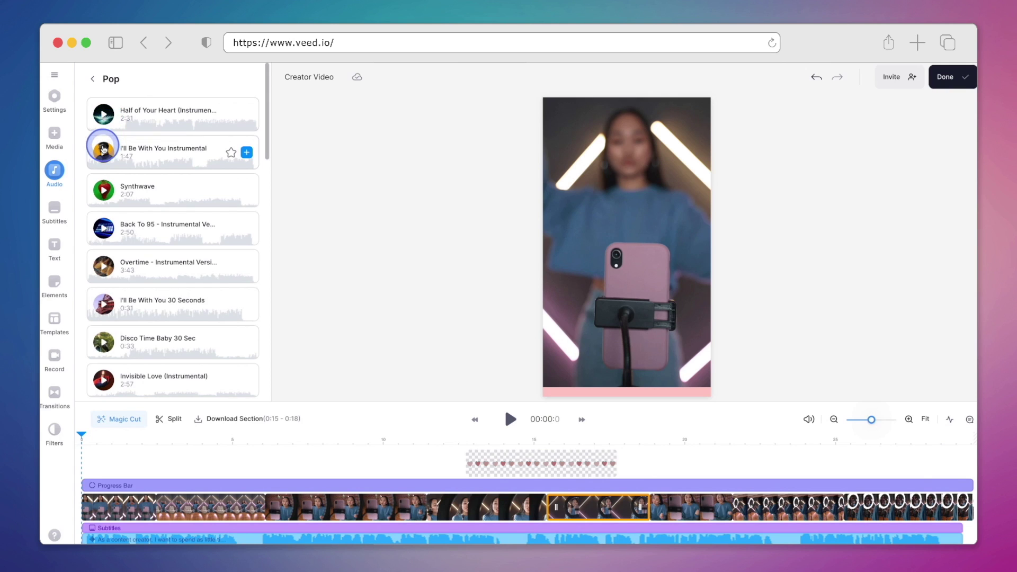
mouse_move(104, 188)
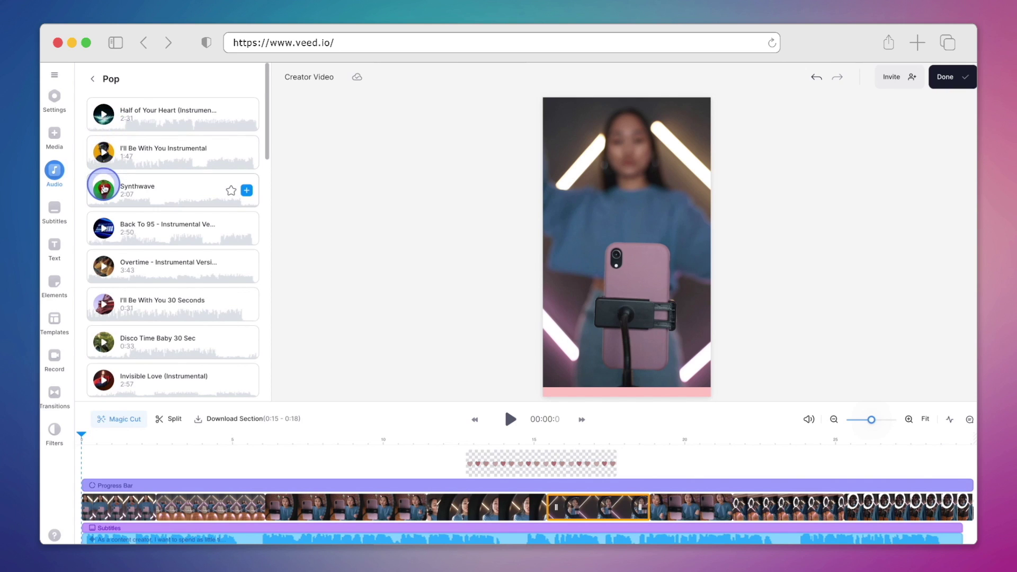
click(247, 191)
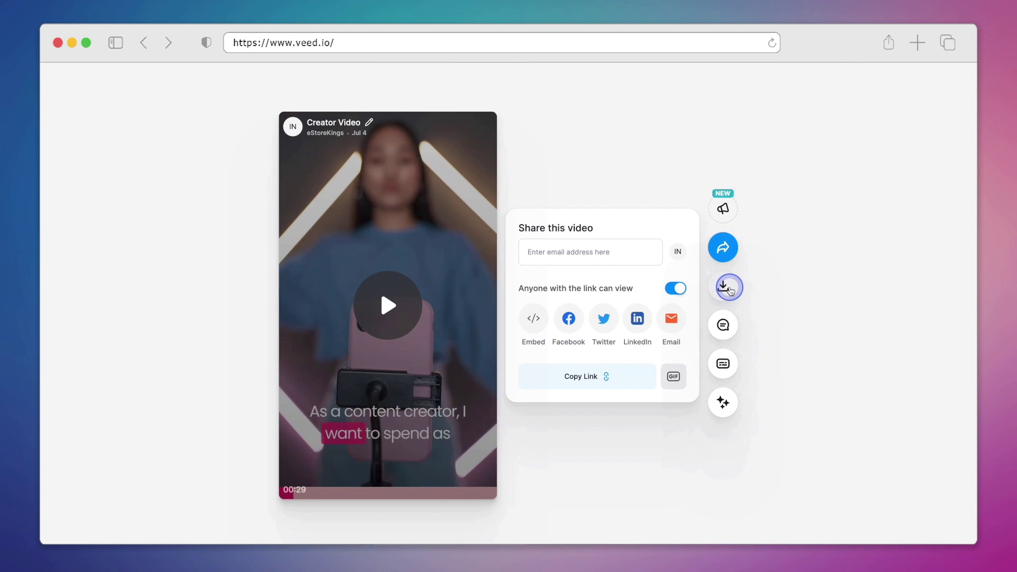
click(728, 287)
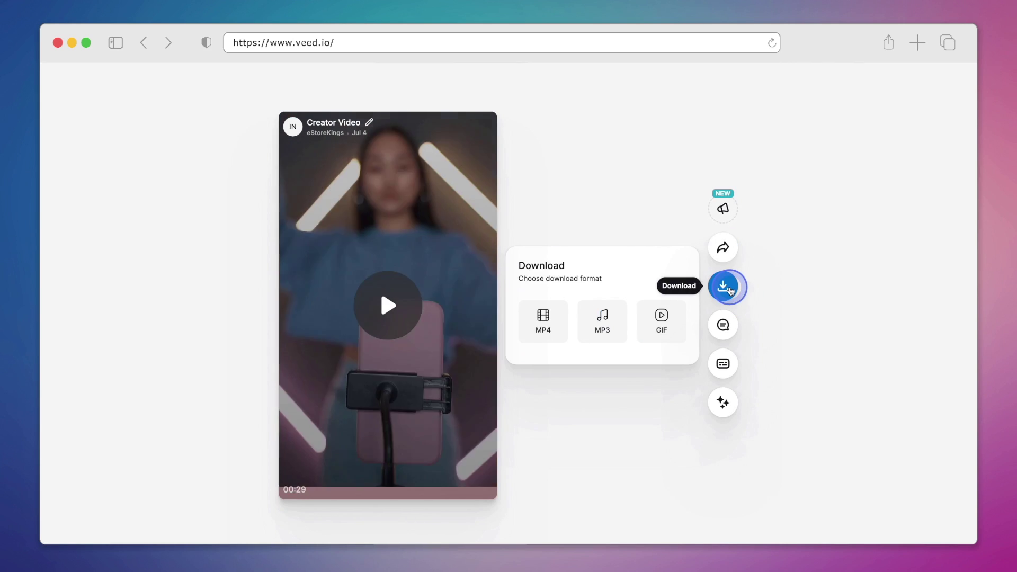